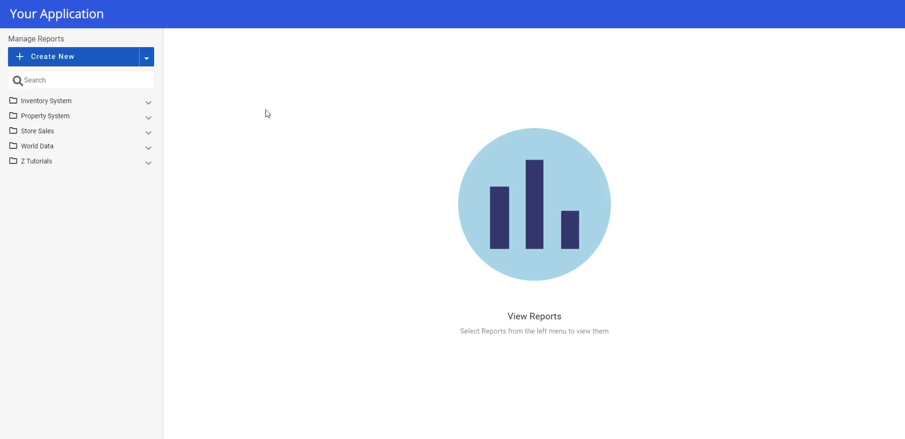
Create a new drag-and-drop report based on the WorldData model, finding the model by searching for "world"
click(147, 61)
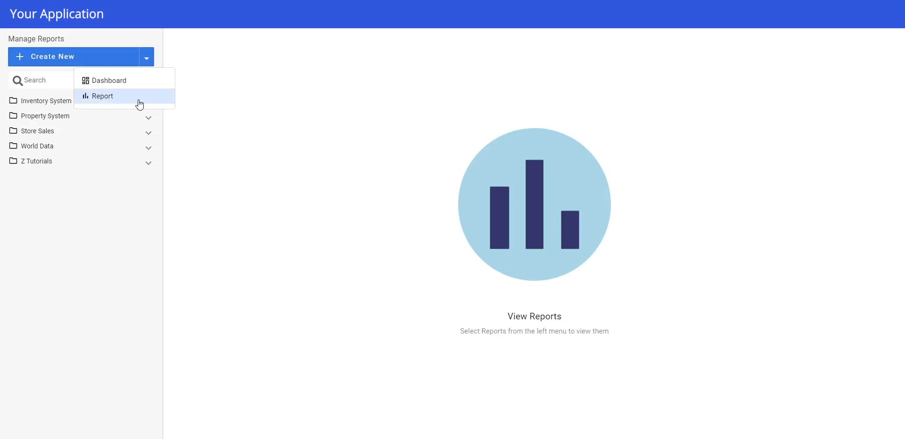
click(139, 101)
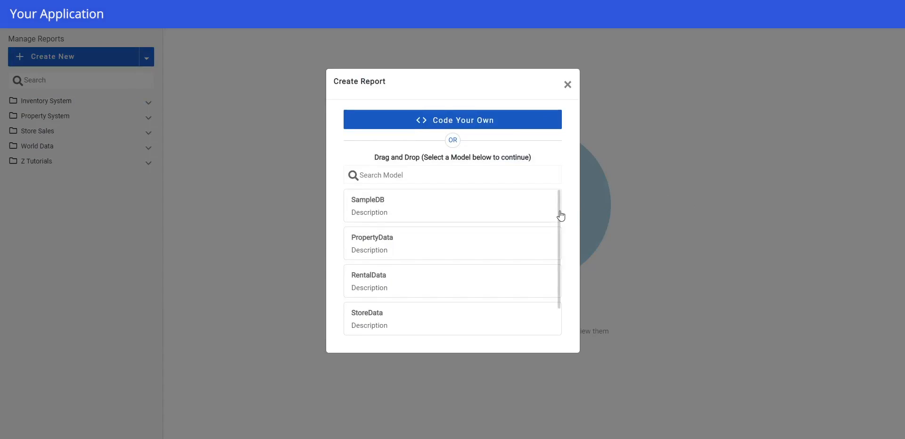
drag(560, 215, 567, 260)
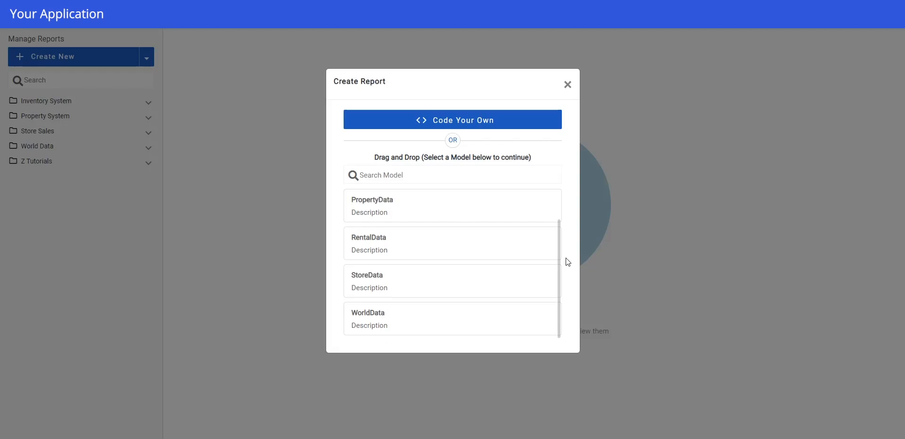
scroll(468, 204, up, 1)
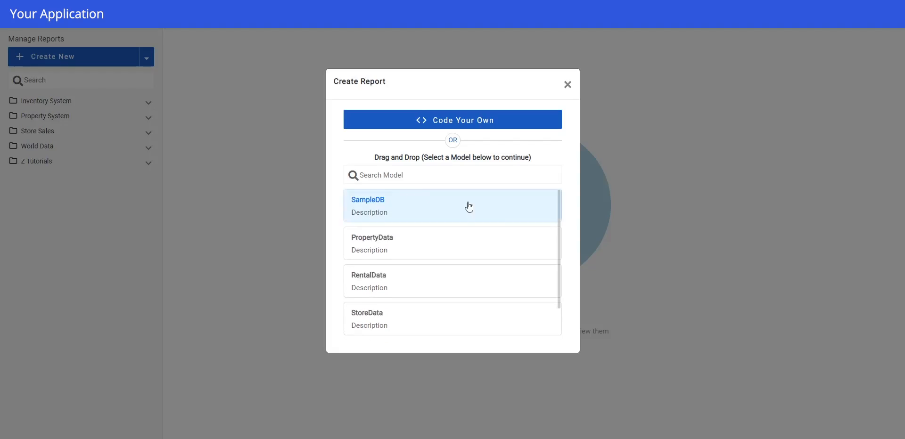
click(411, 176)
text(wor)
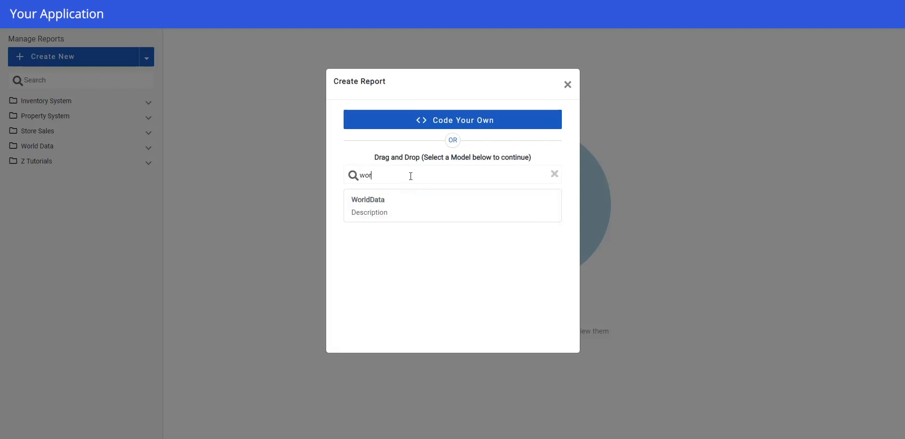
text(ld)
double_click(391, 213)
click(391, 213)
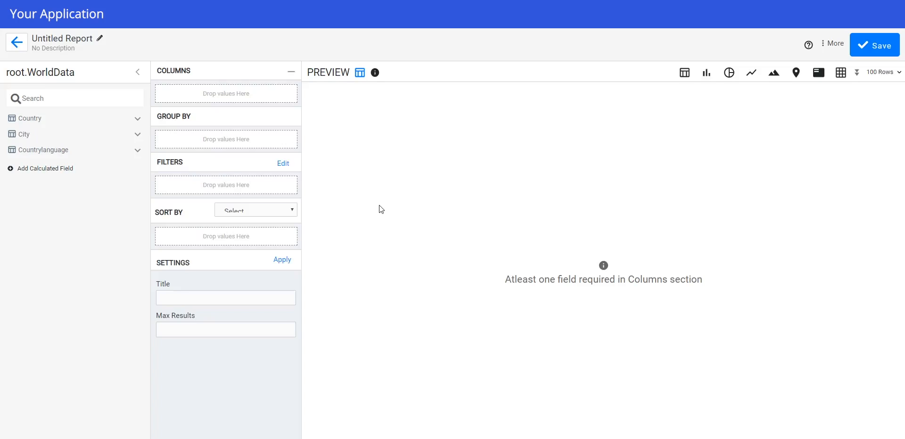
Add the Continent, Population, Gnp and Name fields of the Country table to the report's columns, in that order
click(137, 120)
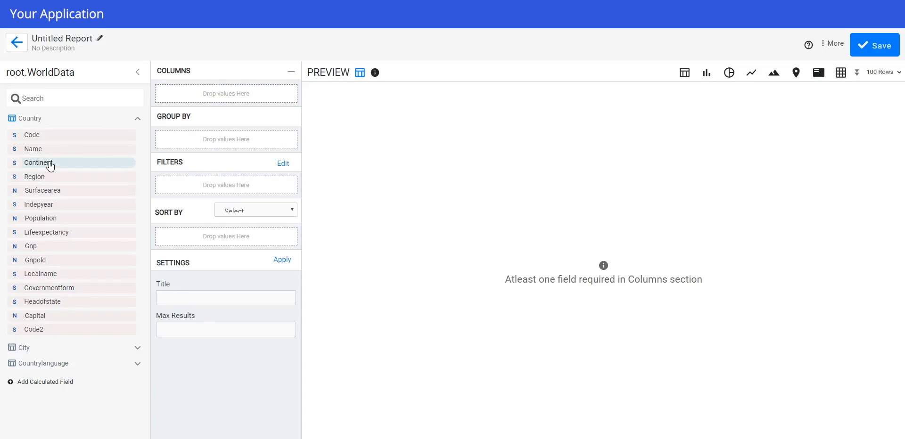
drag(51, 166, 210, 96)
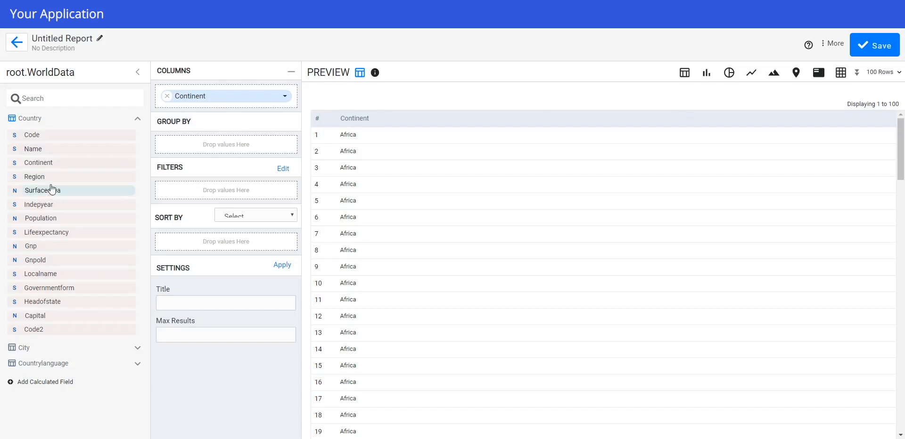
drag(50, 217, 189, 108)
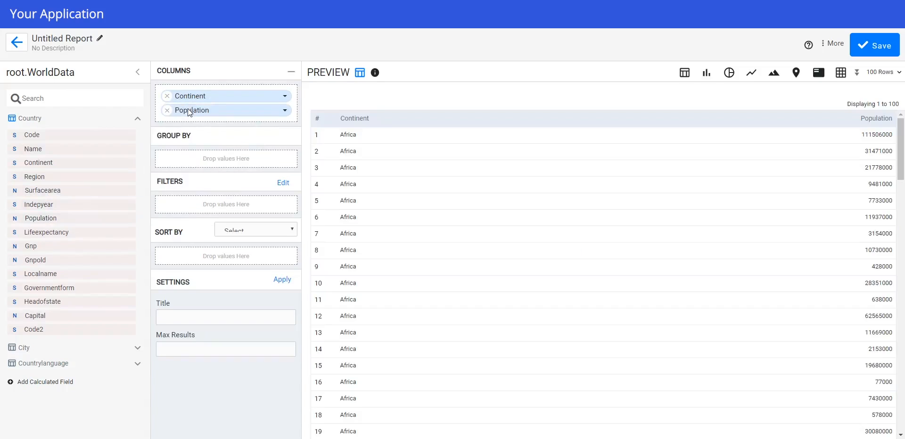
drag(44, 247, 198, 127)
drag(32, 148, 183, 136)
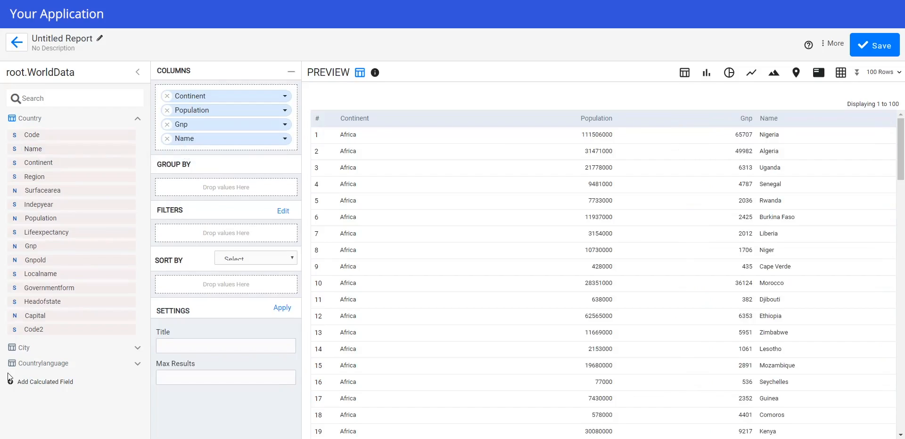
click(139, 348)
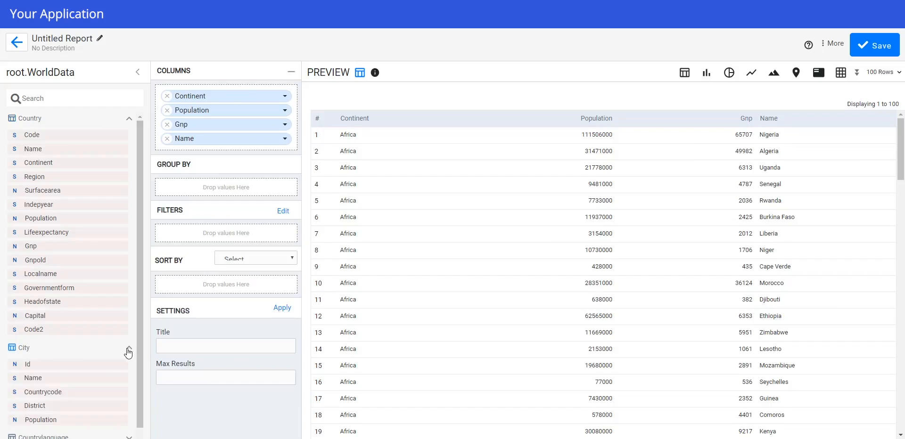
click(128, 347)
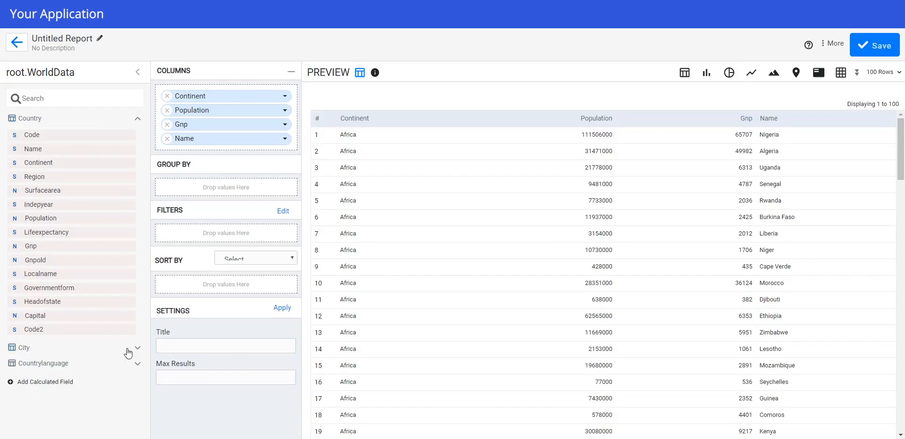
Create a calculated field named Density with the expression [Population]/[Surfacearea], validating the expression before submitting it
click(51, 382)
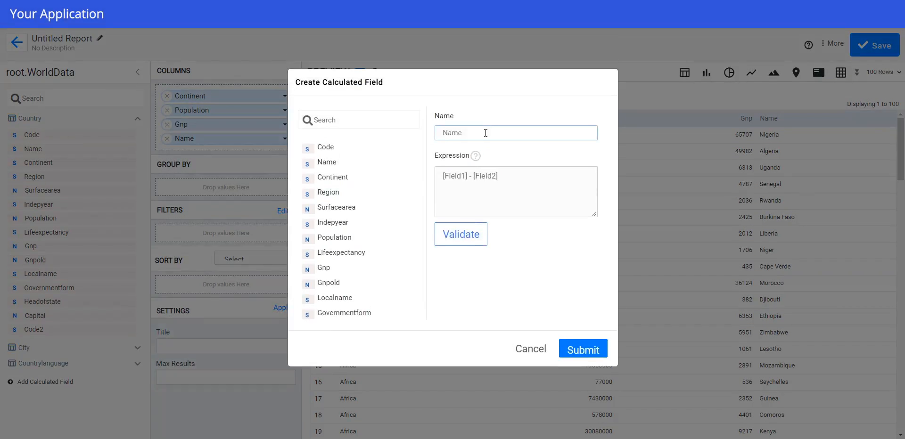
text(Density)
key(Tab)
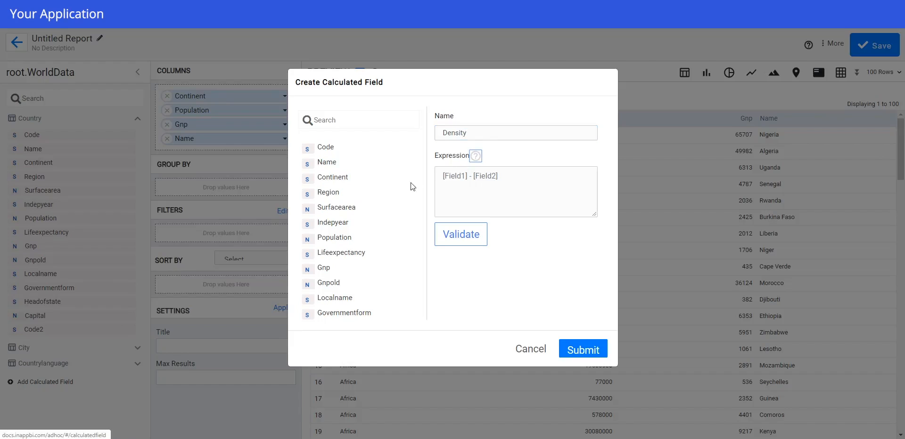
click(333, 239)
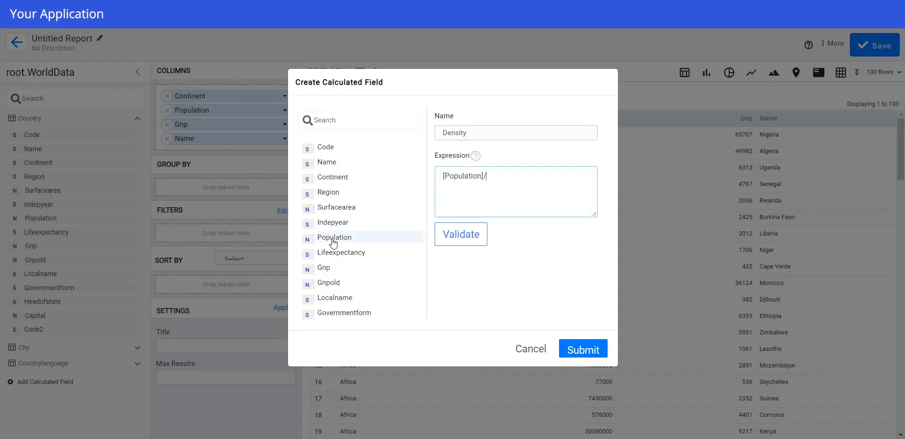
click(347, 213)
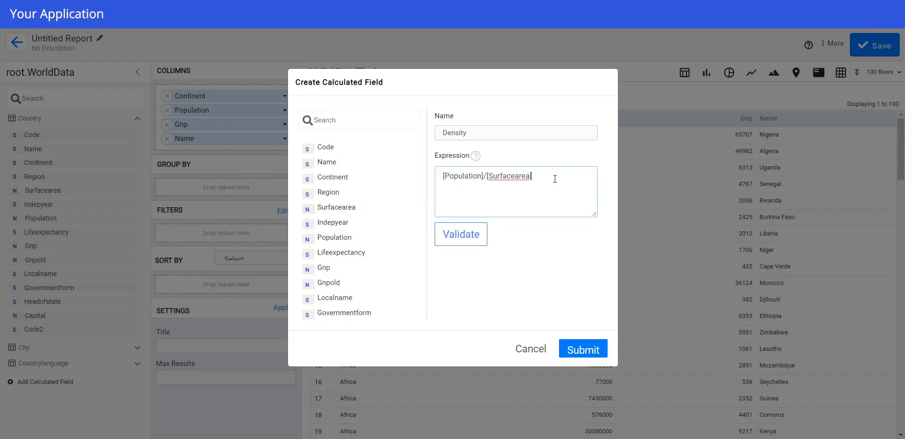
click(462, 241)
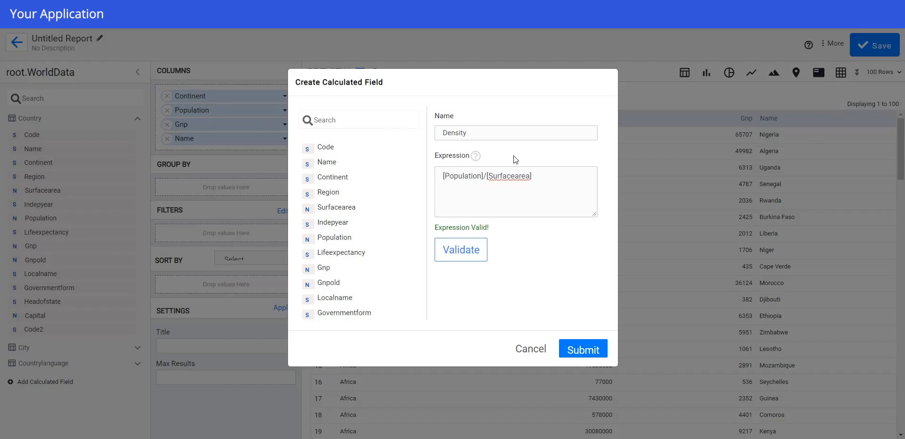
click(584, 353)
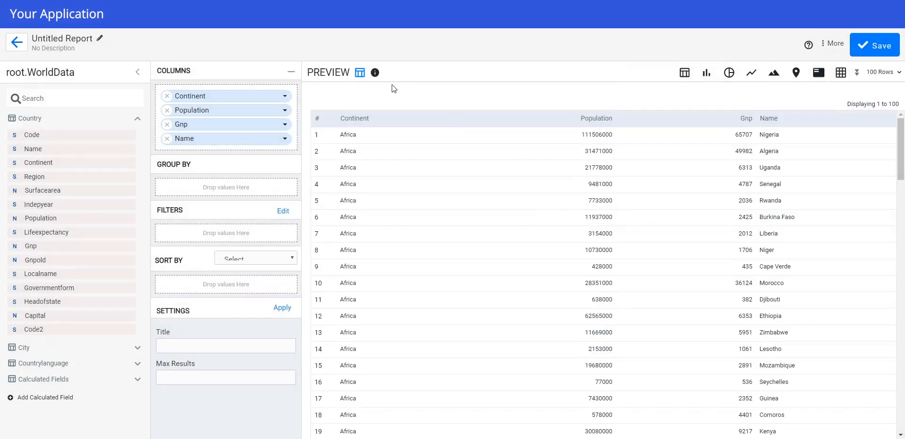
Add the calculated Density field to the columns and reorder them as Continent, Name, Population, Density, Gnp
click(137, 380)
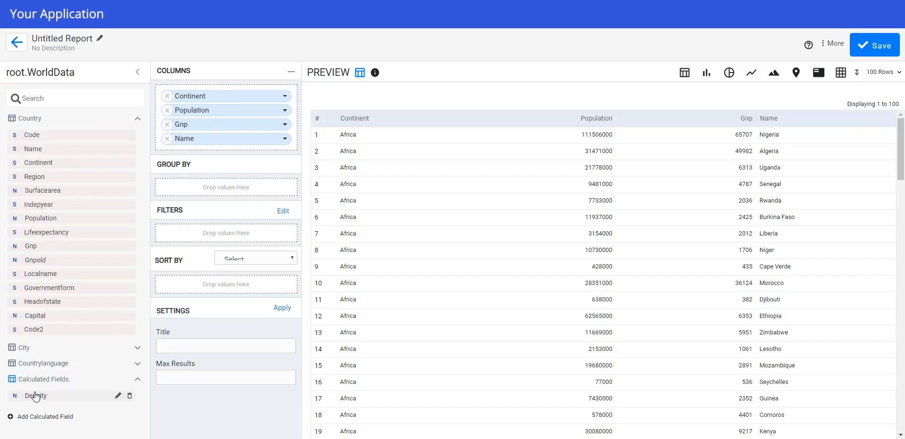
drag(36, 396, 186, 151)
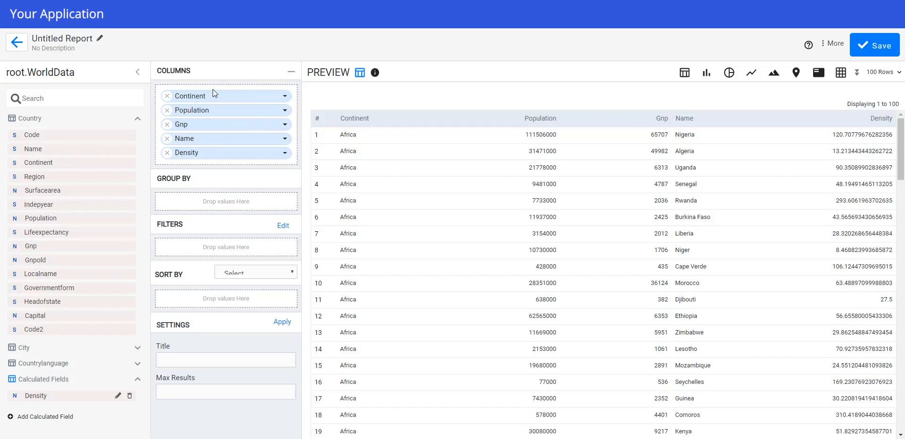
drag(196, 139, 193, 113)
drag(193, 152, 193, 136)
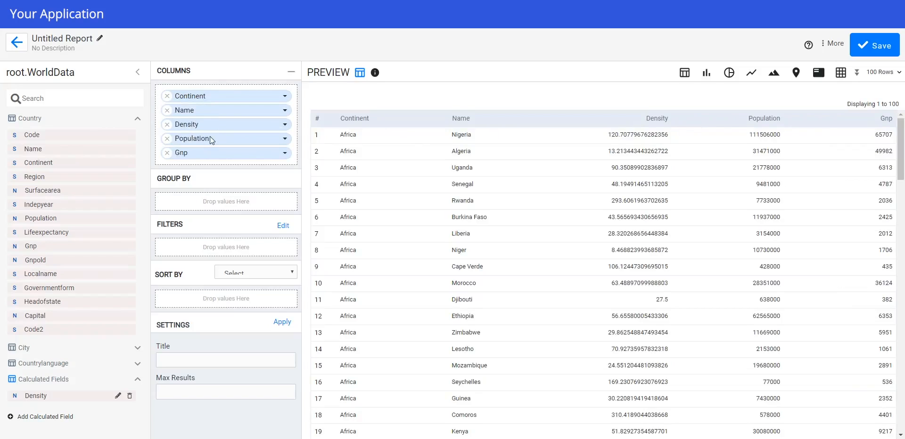
drag(210, 137, 207, 121)
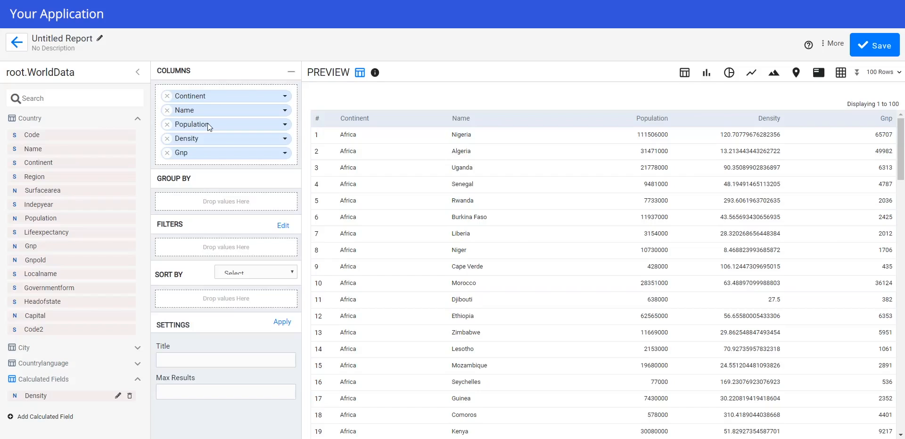
Change the label of the Name column to "Country"
click(285, 111)
click(250, 135)
click(437, 156)
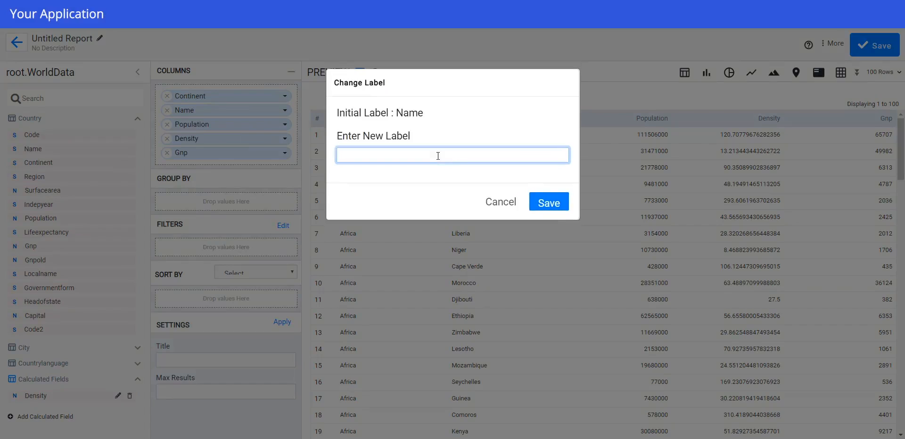
text(Country)
click(548, 210)
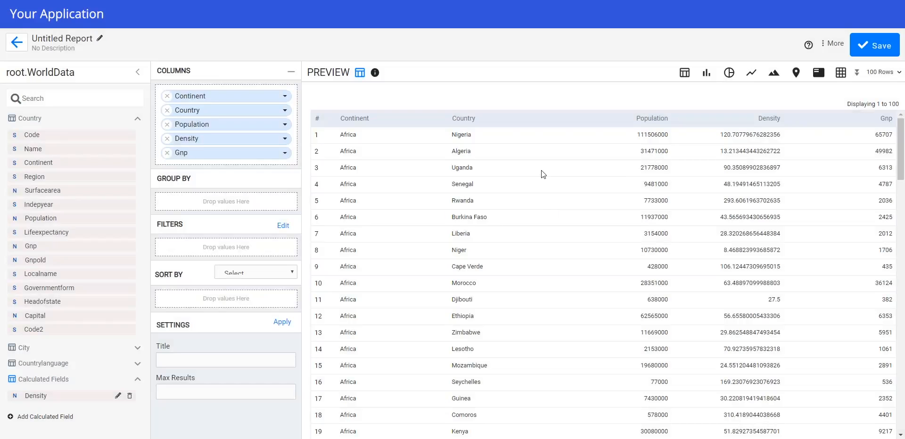
Change the label of the Gnp column to "Gross National Product"
click(286, 156)
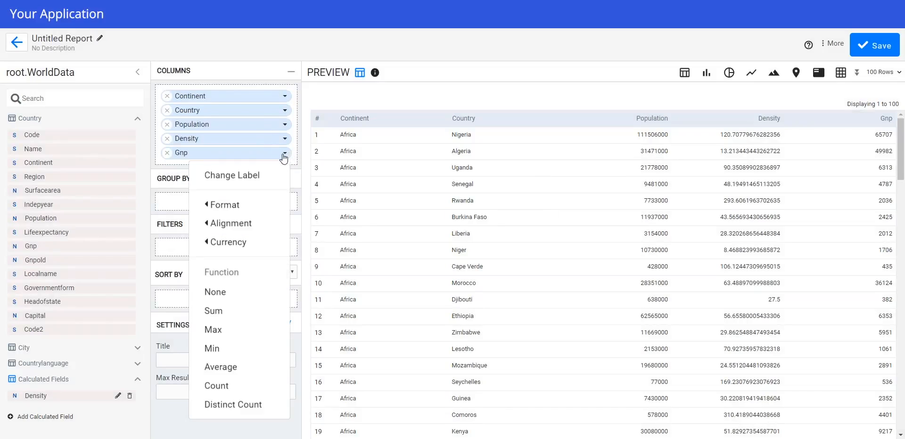
click(235, 175)
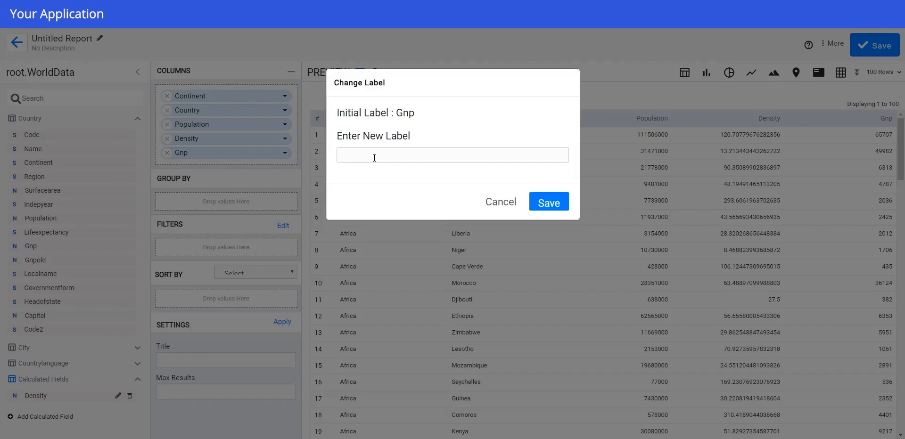
click(374, 157)
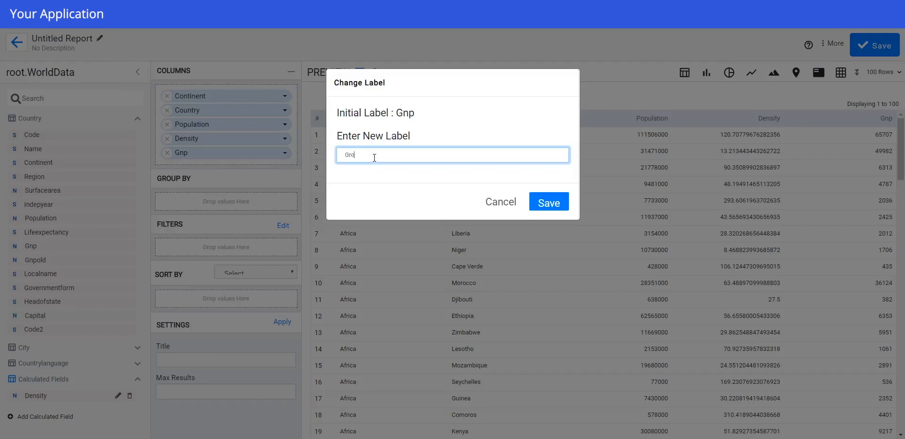
text(s National Product)
click(549, 208)
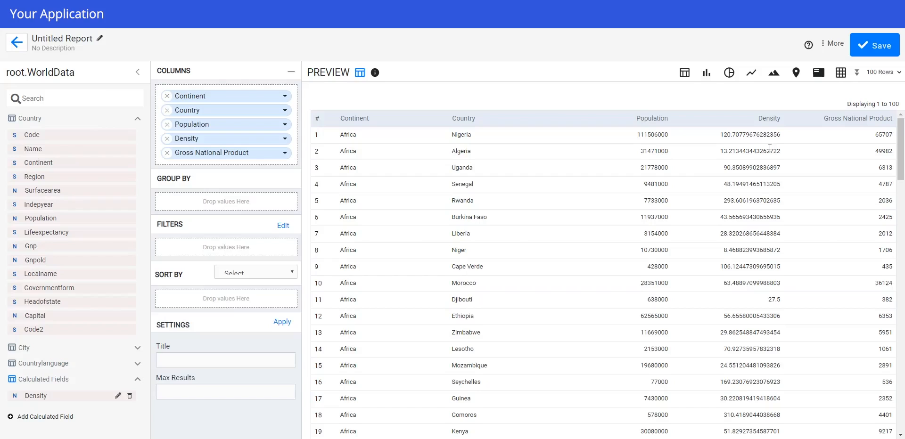
Format the Population and Density columns as whole numbers with thousands separators, using the 1,235 format
click(284, 124)
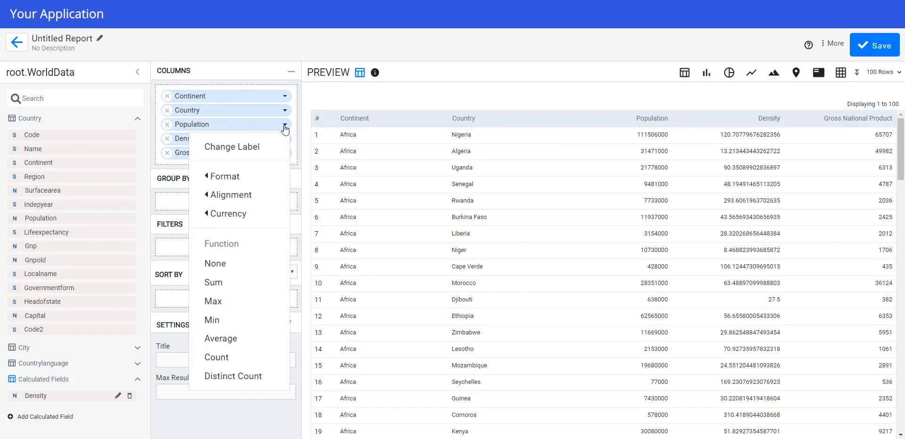
click(234, 176)
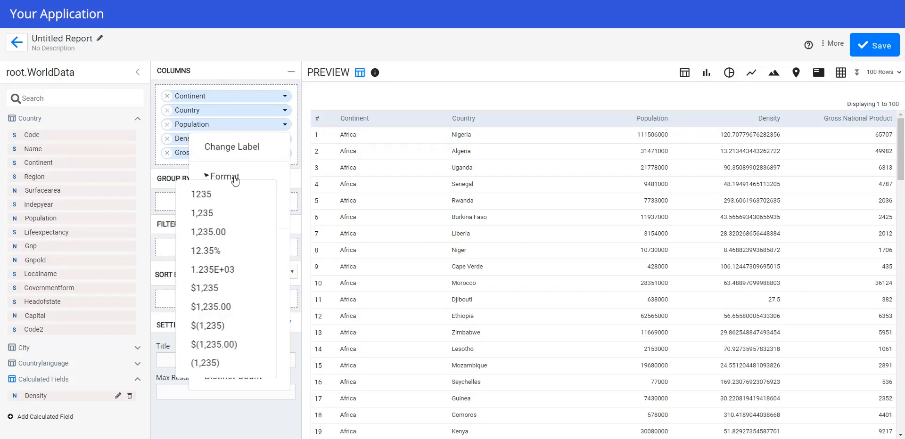
click(216, 218)
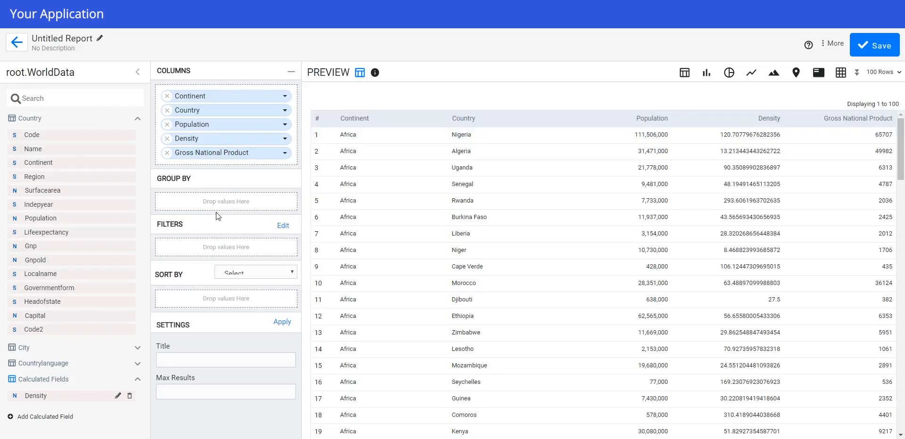
click(285, 152)
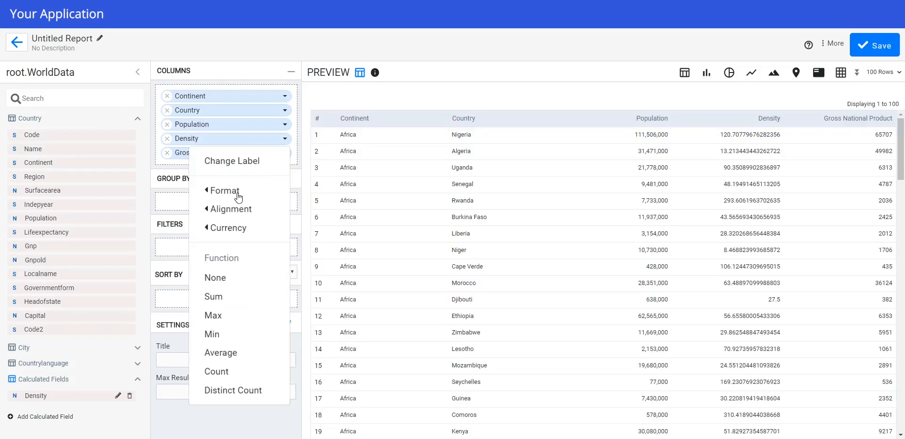
click(238, 193)
click(208, 229)
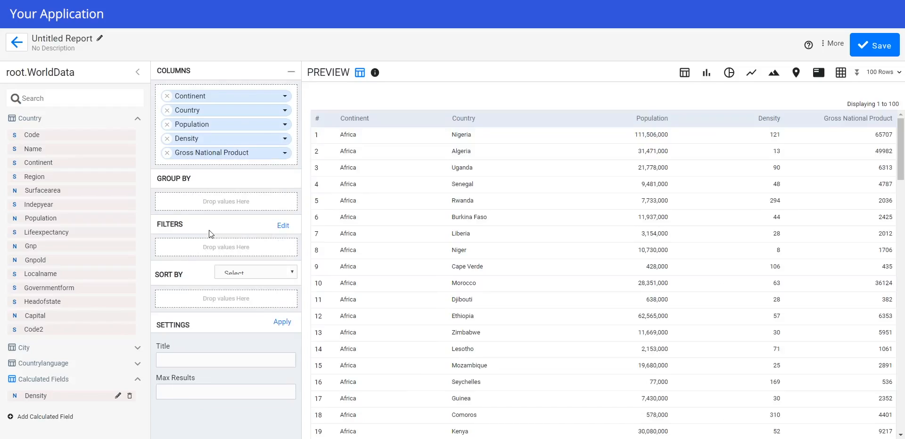
Format the Gross National Product column as whole dollar amounts, using the $1,235 format
click(286, 154)
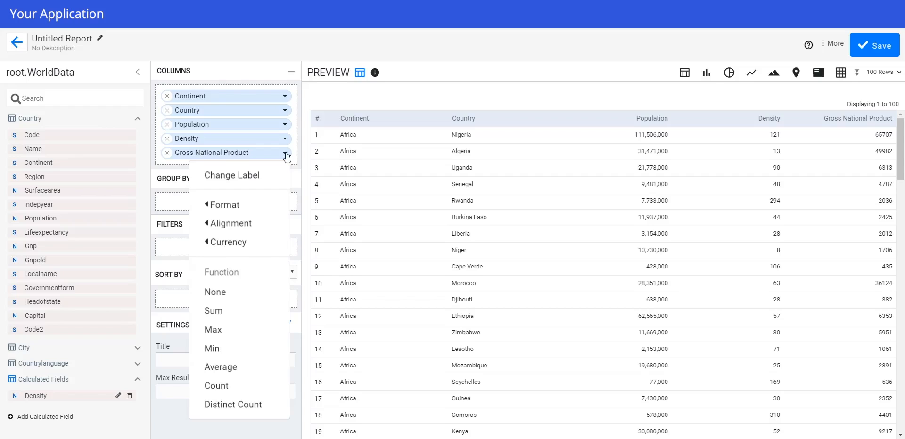
click(230, 206)
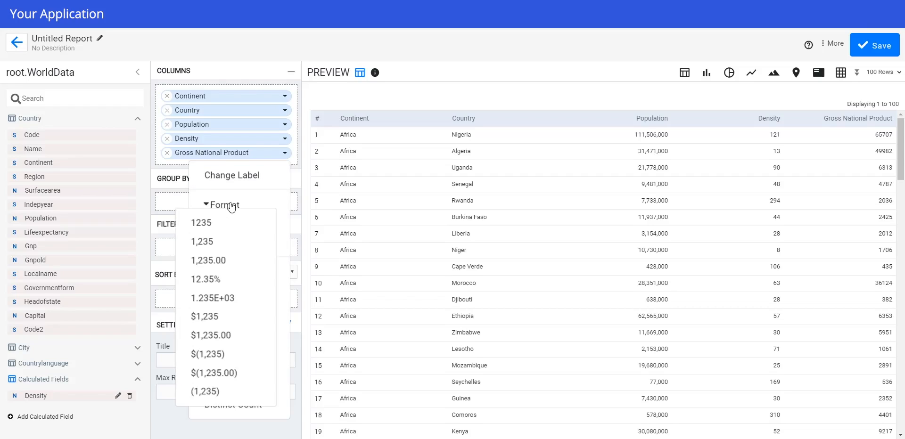
click(204, 318)
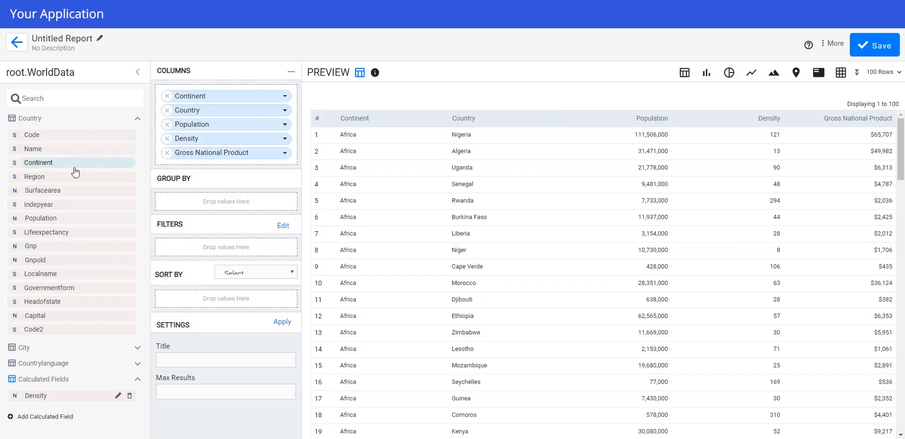
Add Continent and Gnp as report filters and check the values offered by the Continent filter
drag(63, 167, 202, 249)
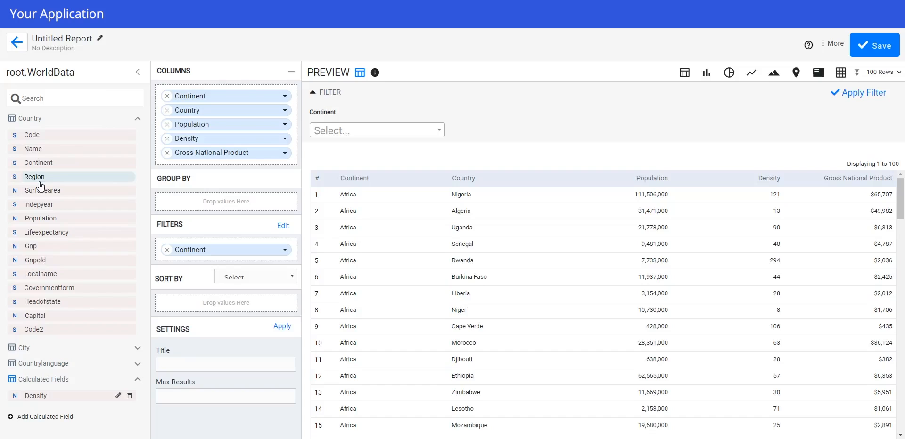
drag(40, 249, 204, 262)
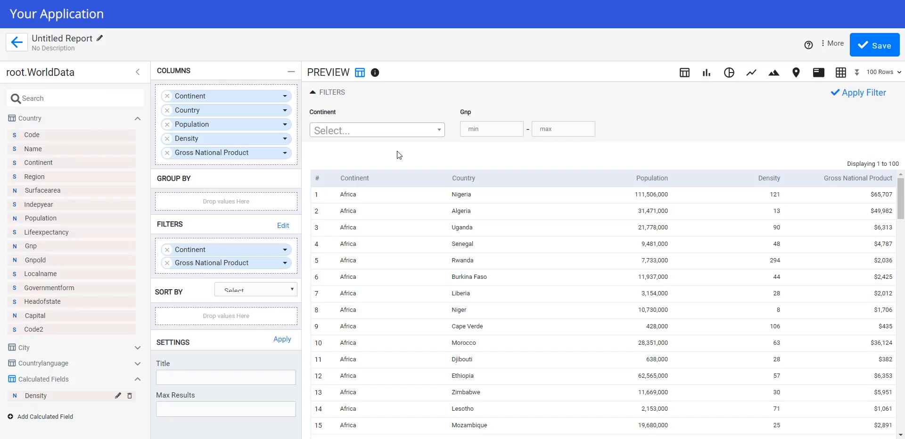
click(439, 135)
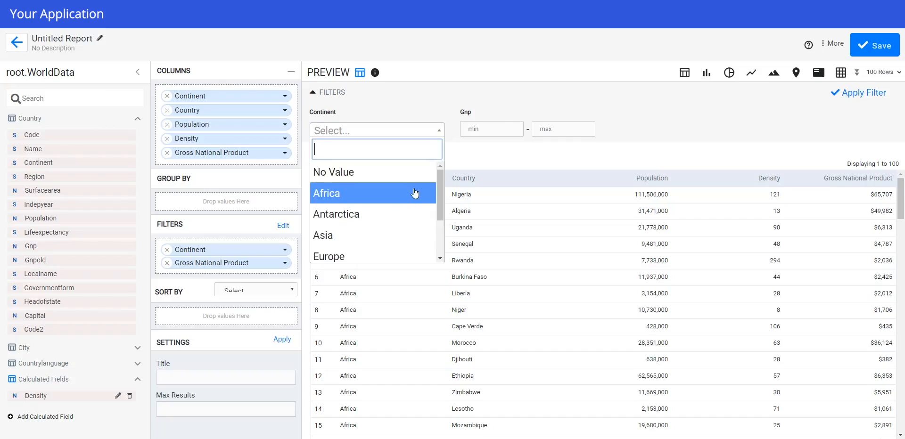
click(502, 162)
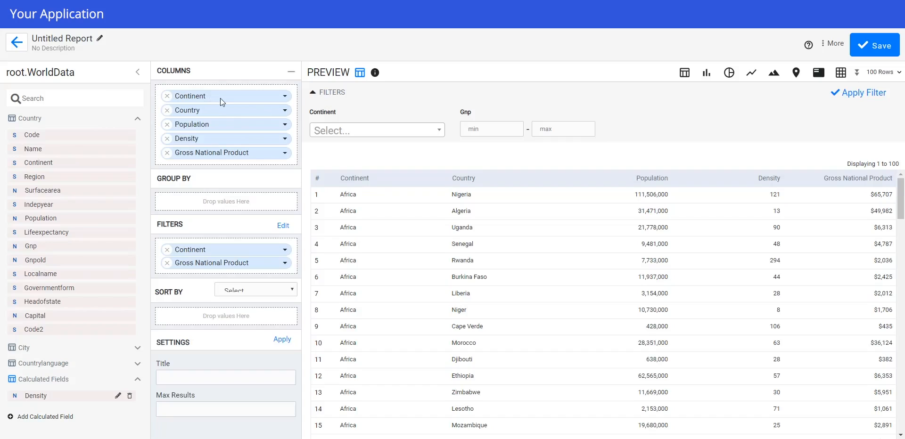
Group the report by Continent instead of listing it as a column, and show totals for each continent
drag(219, 98, 218, 207)
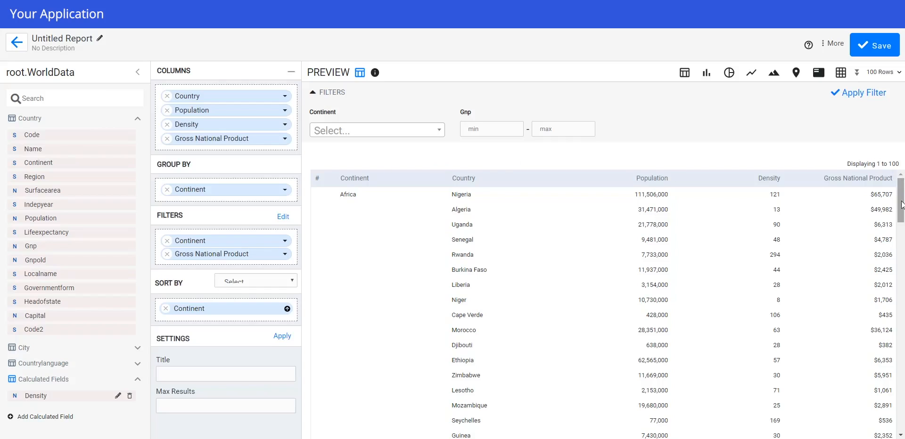
mouse_move(902, 202)
mouse_down()
mouse_move(902, 214)
mouse_move(902, 192)
mouse_up()
click(284, 192)
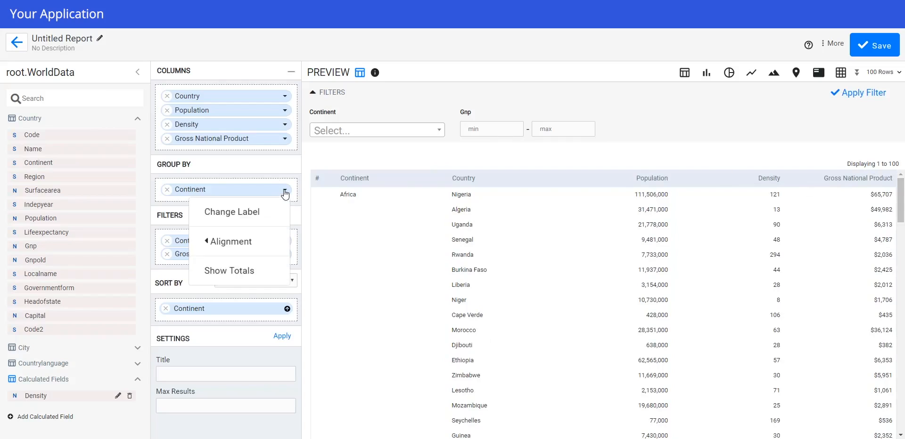
click(244, 272)
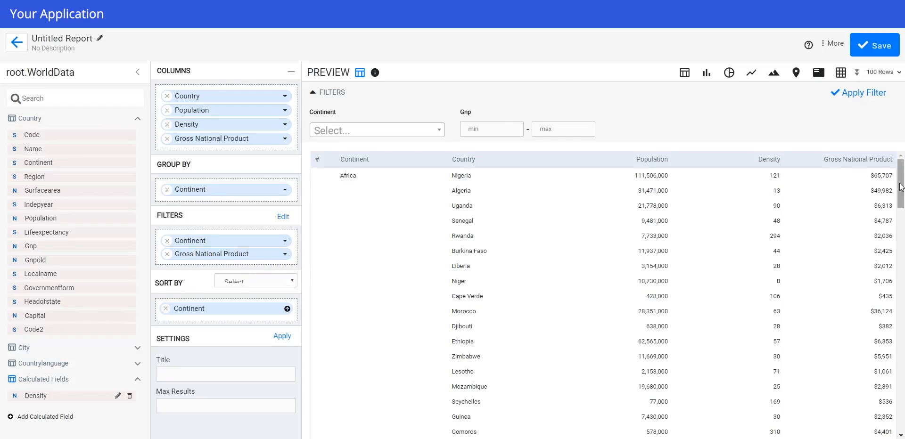
drag(900, 199, 901, 412)
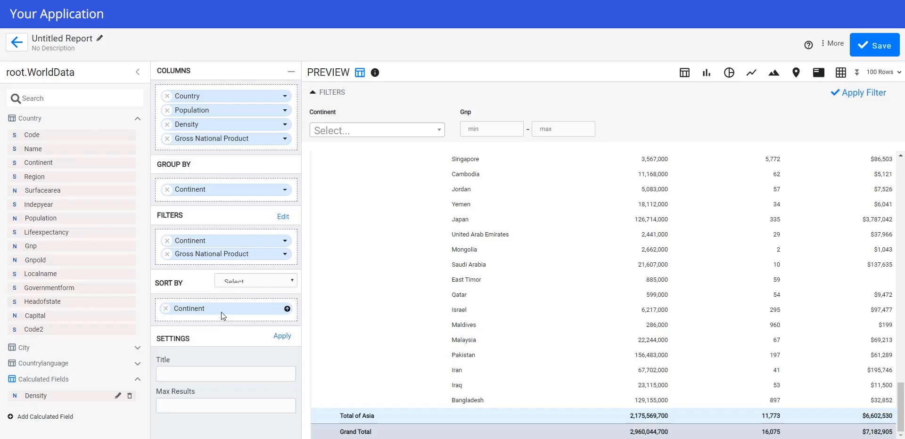
Add Country as the second sort field after Continent, with both sorted in ascending order
click(286, 282)
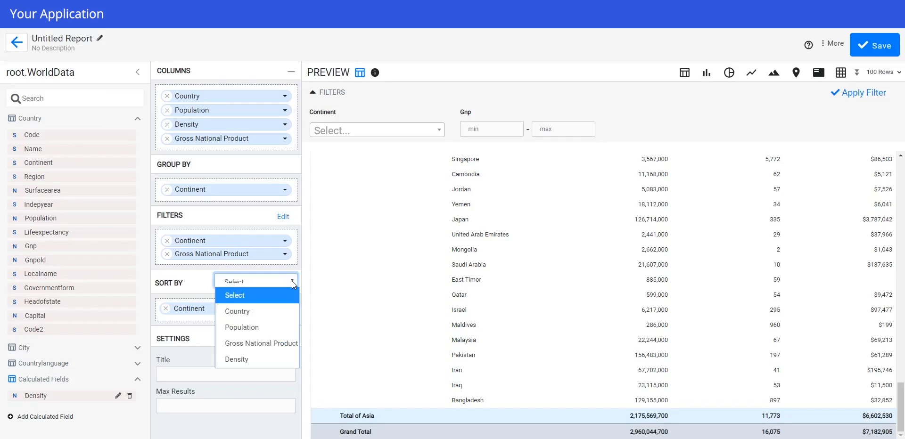
click(259, 312)
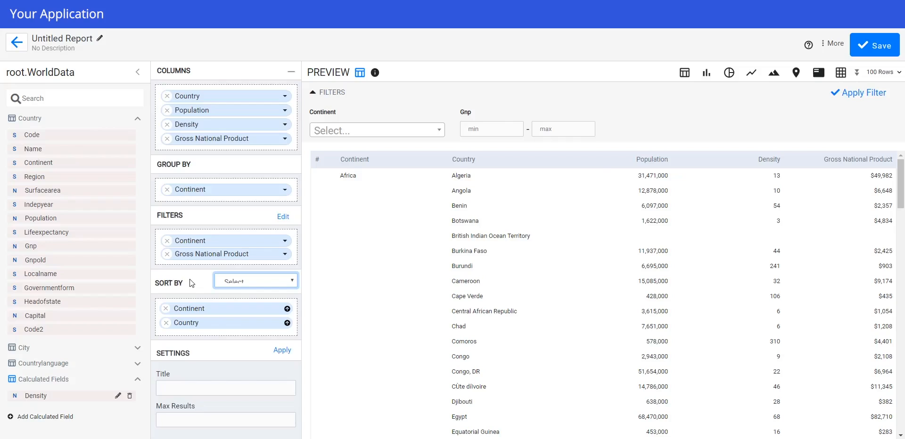
click(287, 309)
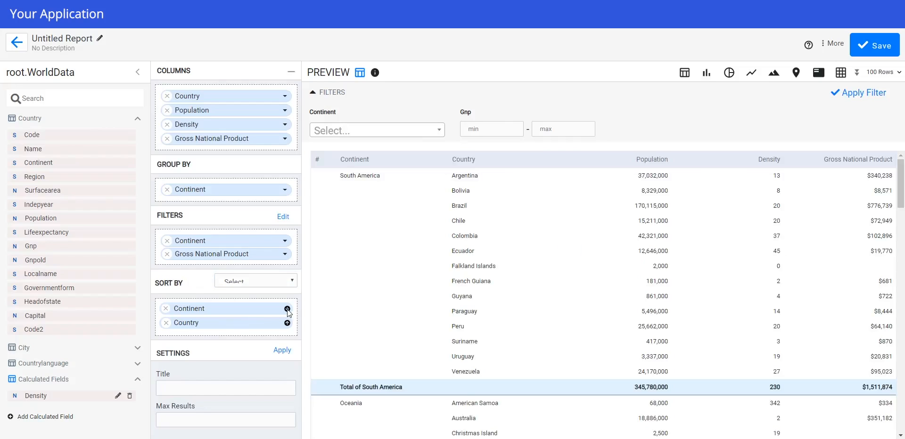
click(286, 309)
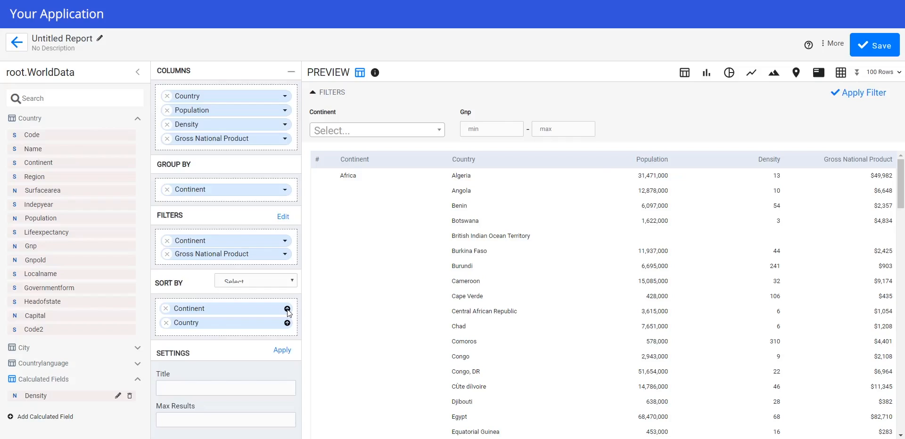
Set the report's title to "Population Density"
click(211, 388)
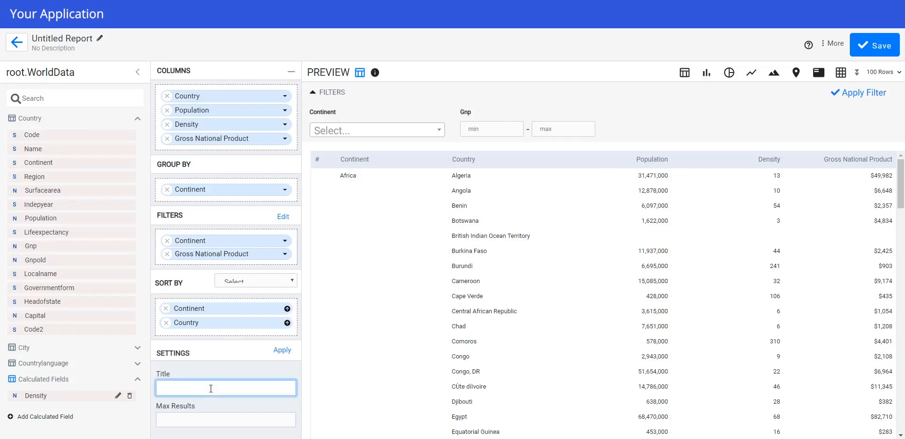
text(P)
text(opul)
text(t)
text(ation D)
text(ensity)
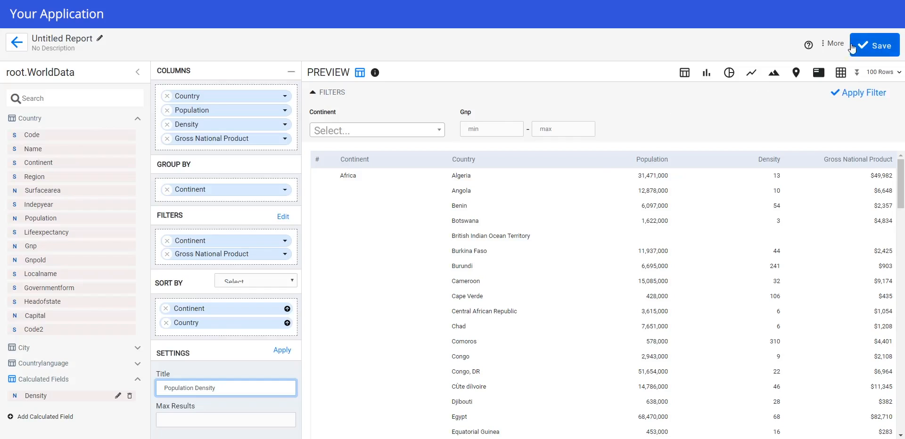
Start saving the report, choosing the Z Tutorials folder and entering "Population Density" as the report name
click(881, 44)
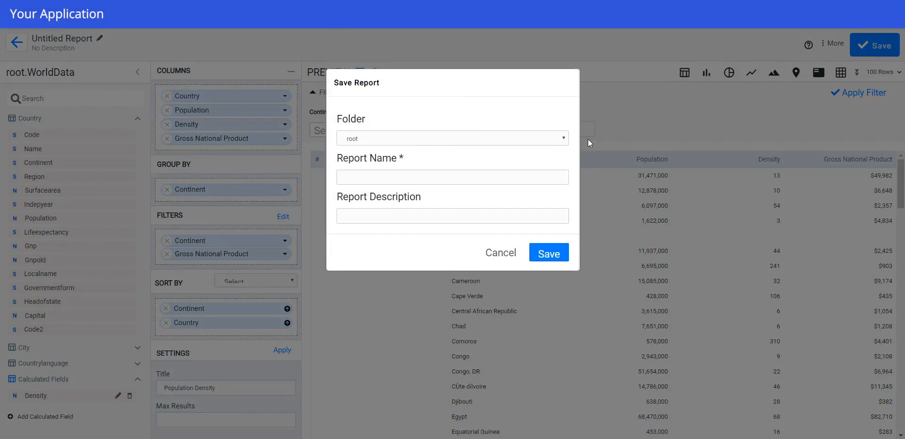
click(565, 138)
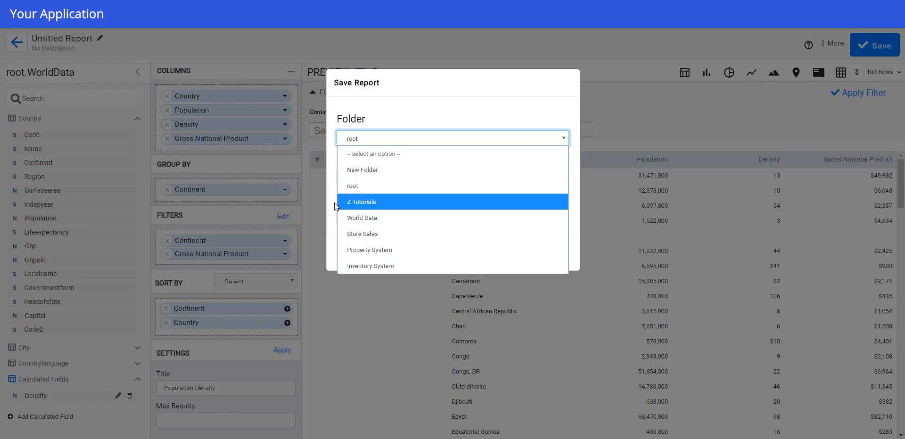
click(392, 202)
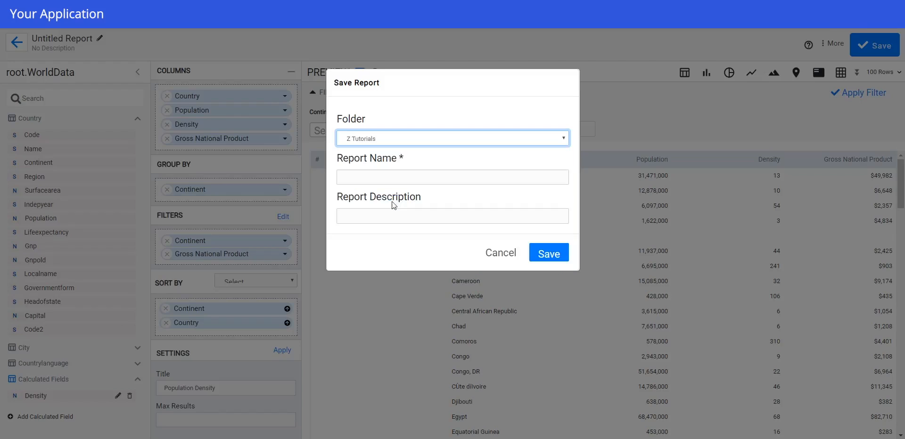
click(382, 176)
text(Po)
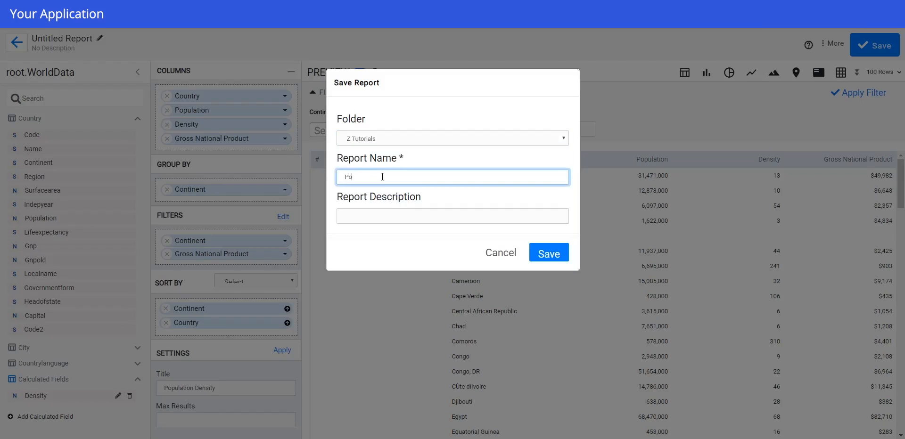
text(pulation Density)
Enter the report description "Population by Continent and Country" and save the report
key(Tab)
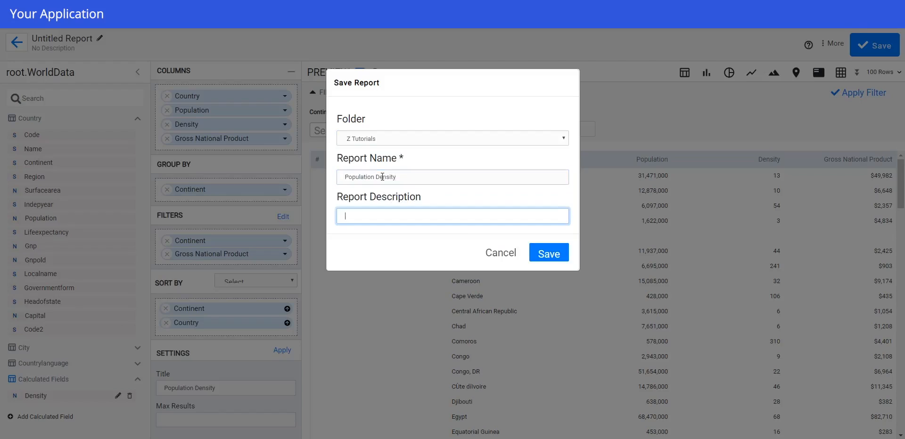
text(Popu)
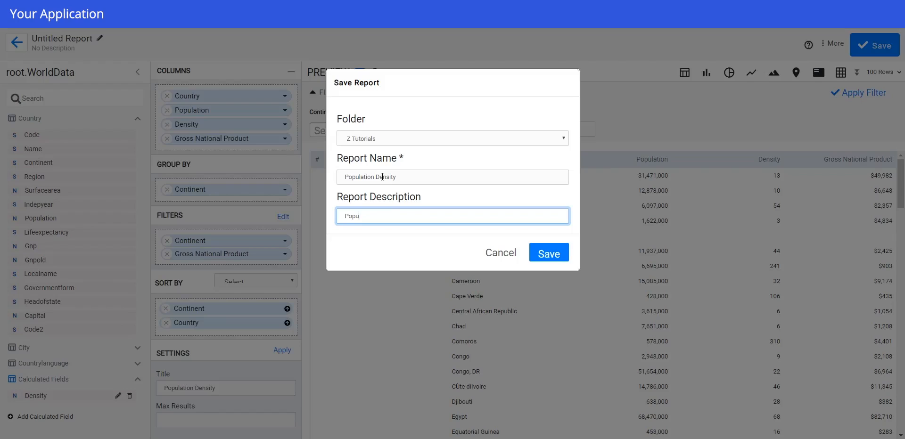
text(lation by Continent and COuntry)
key(BackSpace)
key(BackSpace)
key(BackSpace)
text(ountry)
click(546, 253)
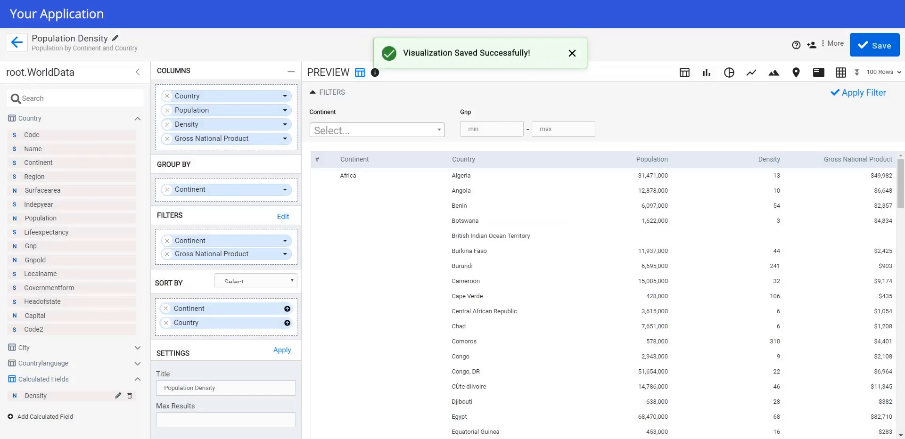
click(571, 55)
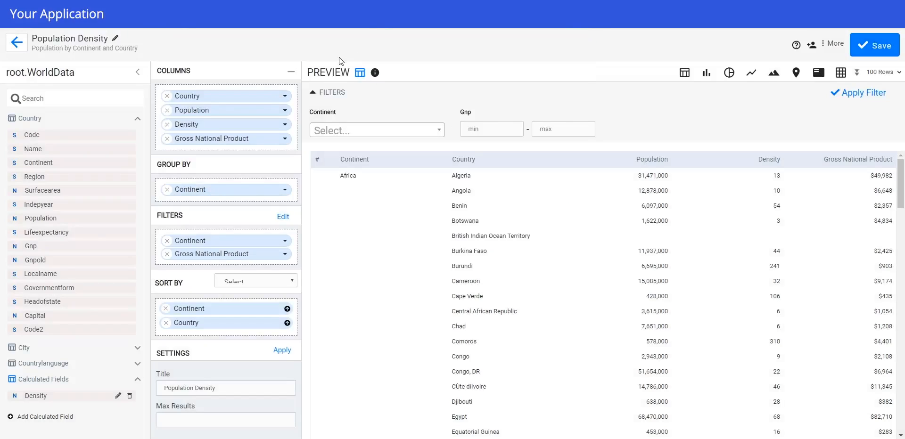
Return from the report designer to the report list and collapse the Z Tutorials folder
click(19, 44)
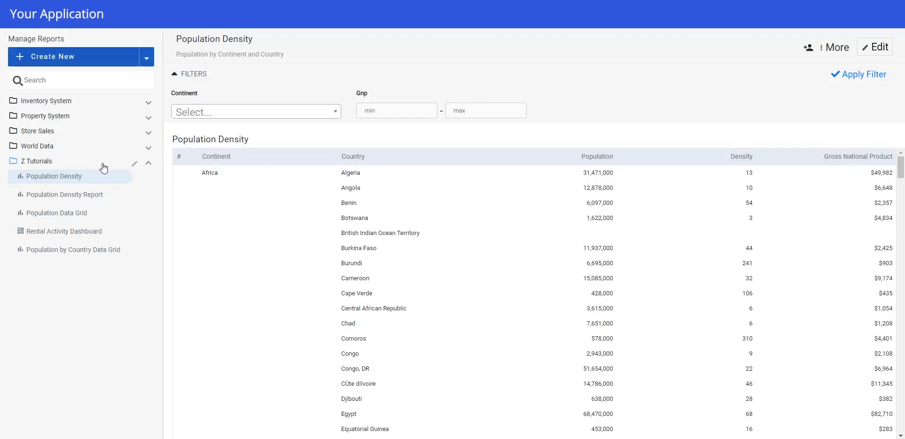
click(148, 165)
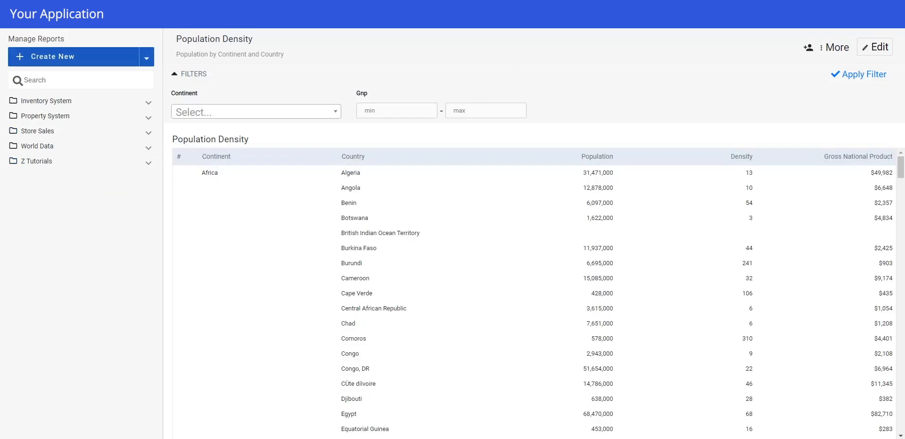